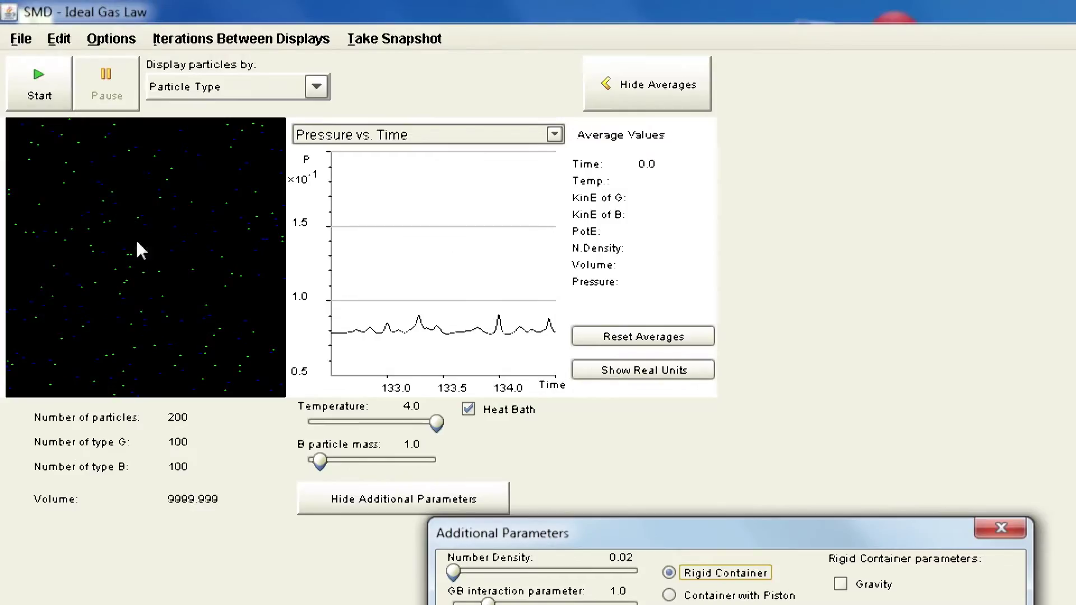
Step: Switch the container type to Container with Piston in the additional parameters, keeping the parameters window clear of the pressure graph
drag(647, 542, 661, 480)
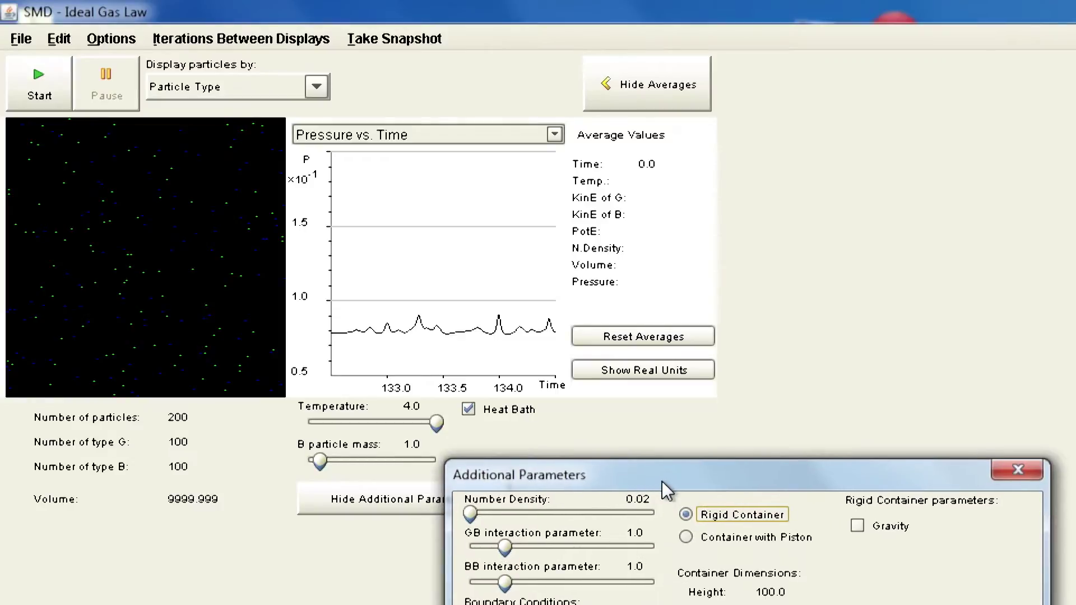
drag(661, 481, 485, 280)
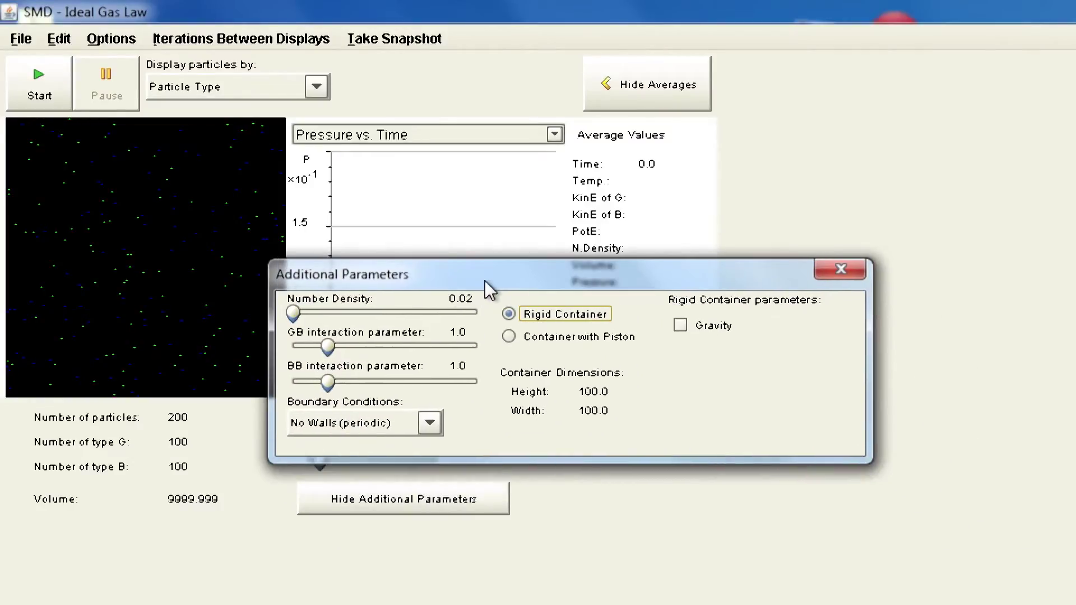
click(508, 336)
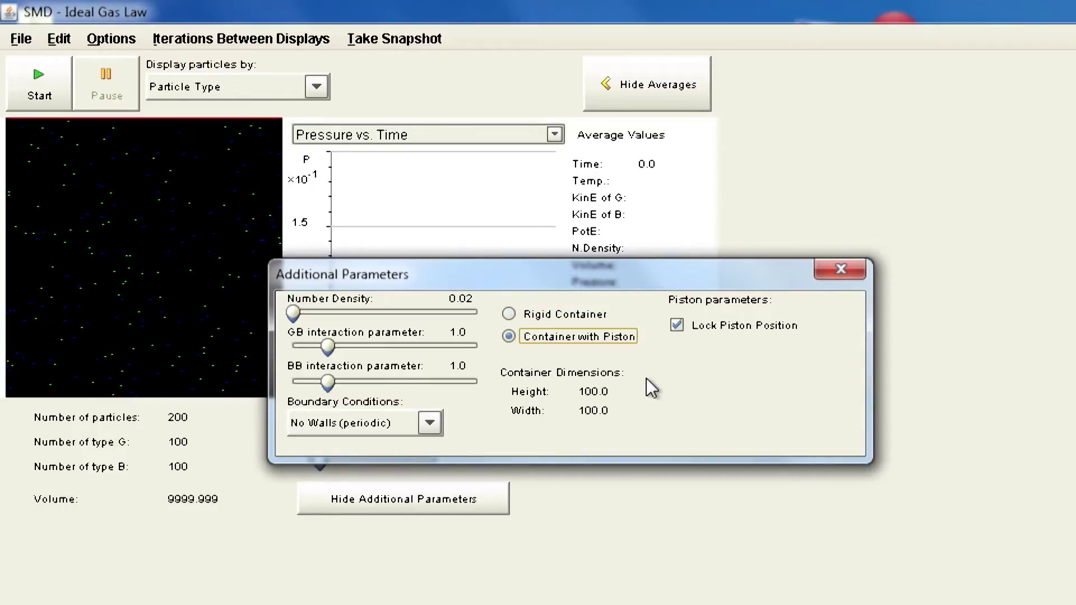
drag(617, 270, 670, 349)
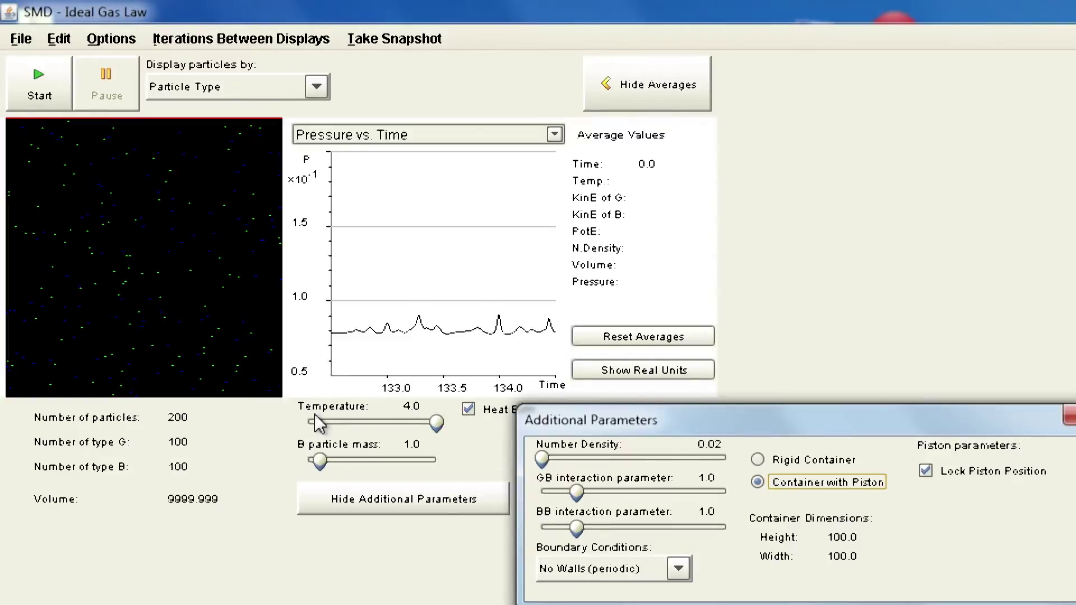
Step: Set the number density to 0.32 and move the additional parameters window off the main temperature and particle mass controls
drag(754, 420, 595, 320)
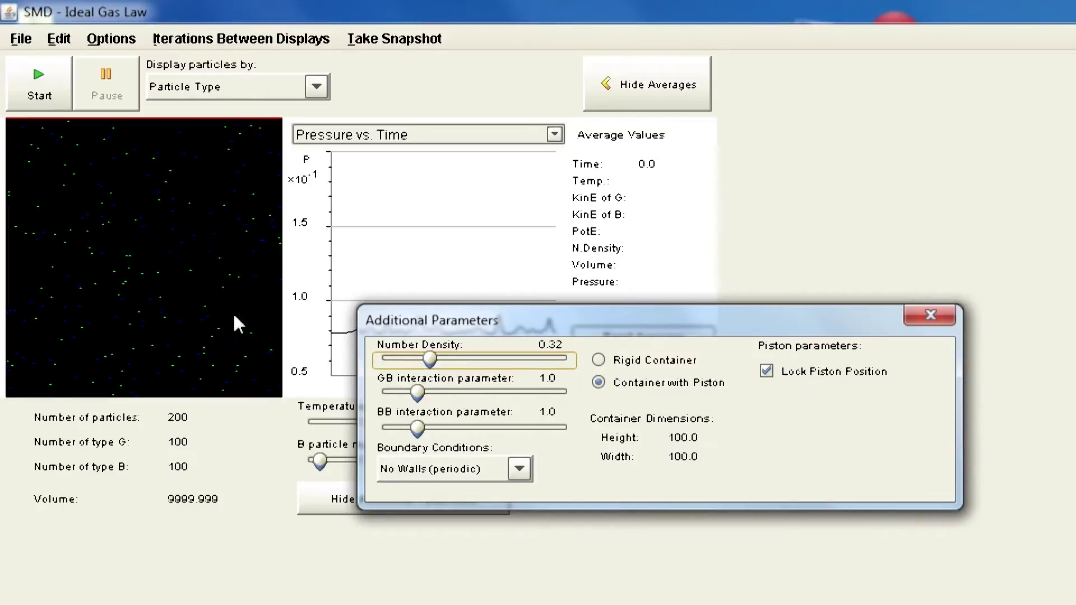
drag(516, 314, 569, 367)
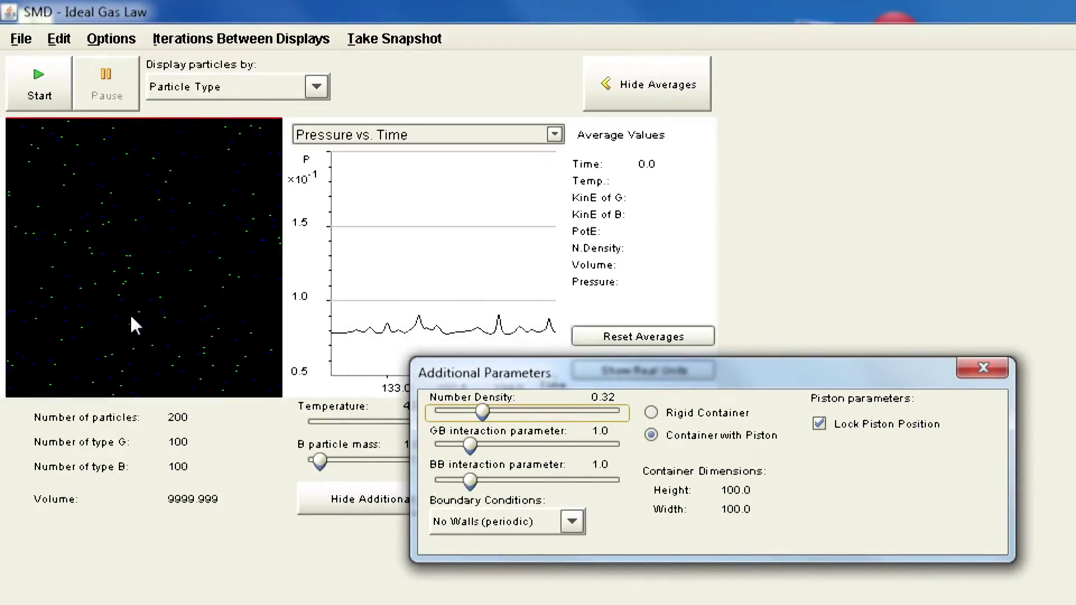
drag(637, 373, 726, 409)
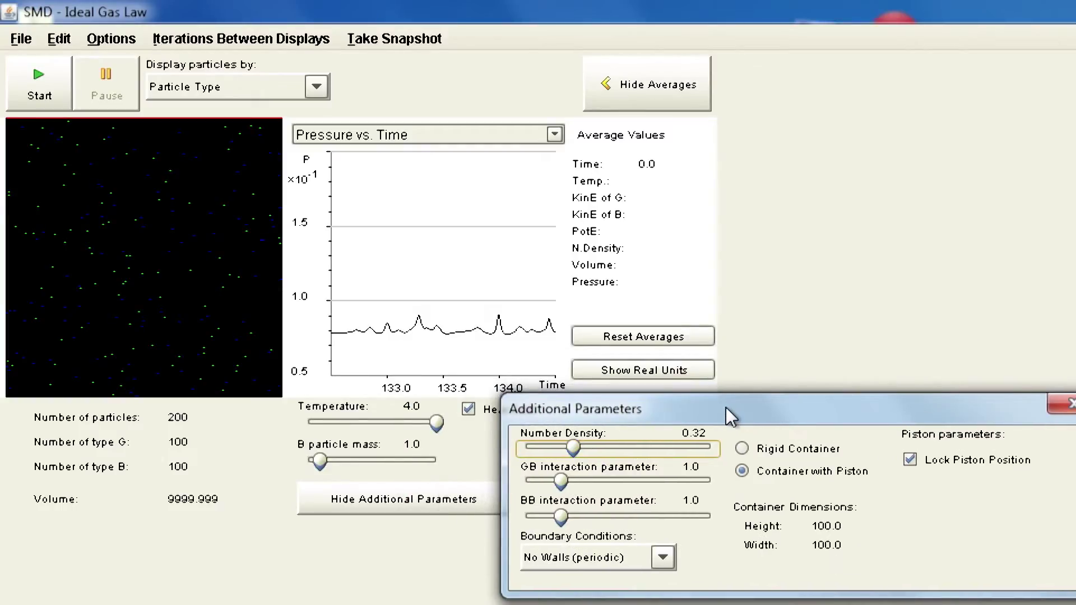
drag(695, 421, 669, 380)
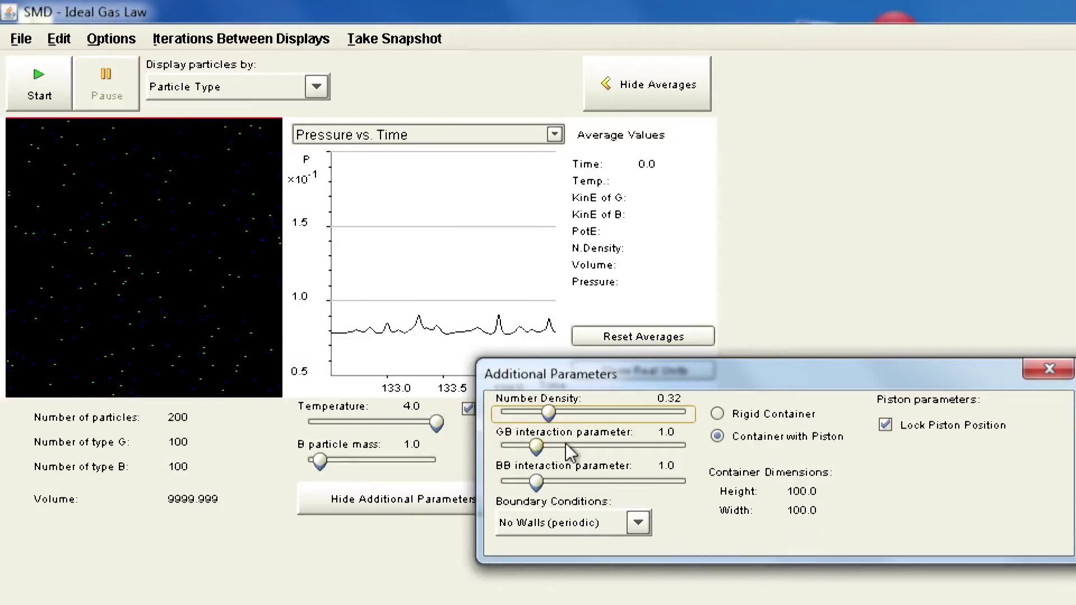
Step: Start the simulation at the new number density and acknowledge the notices about the container volume and magnification
click(39, 84)
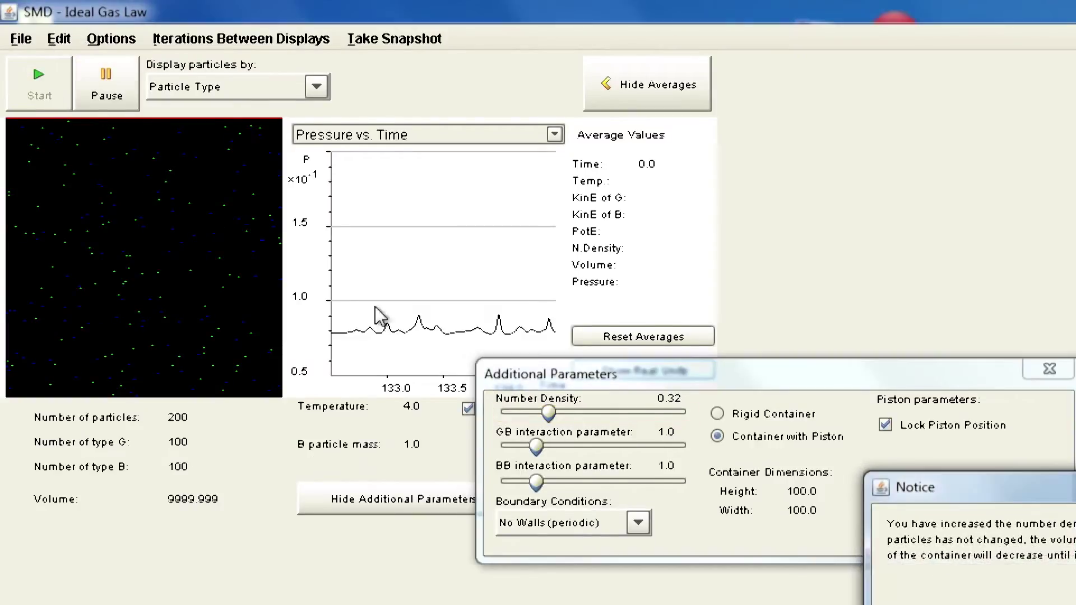
drag(882, 426, 659, 196)
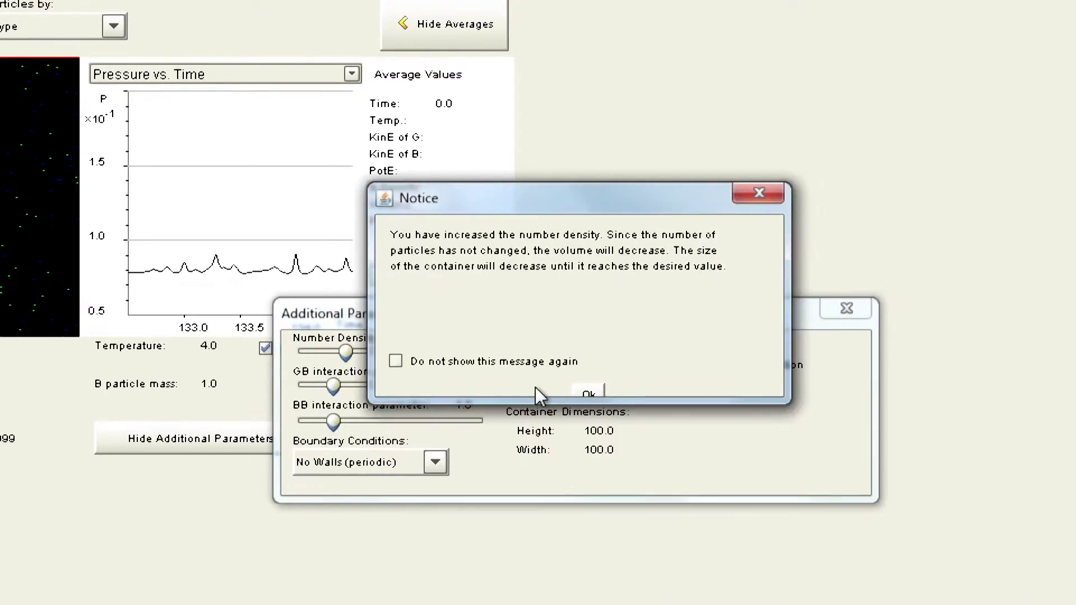
click(586, 390)
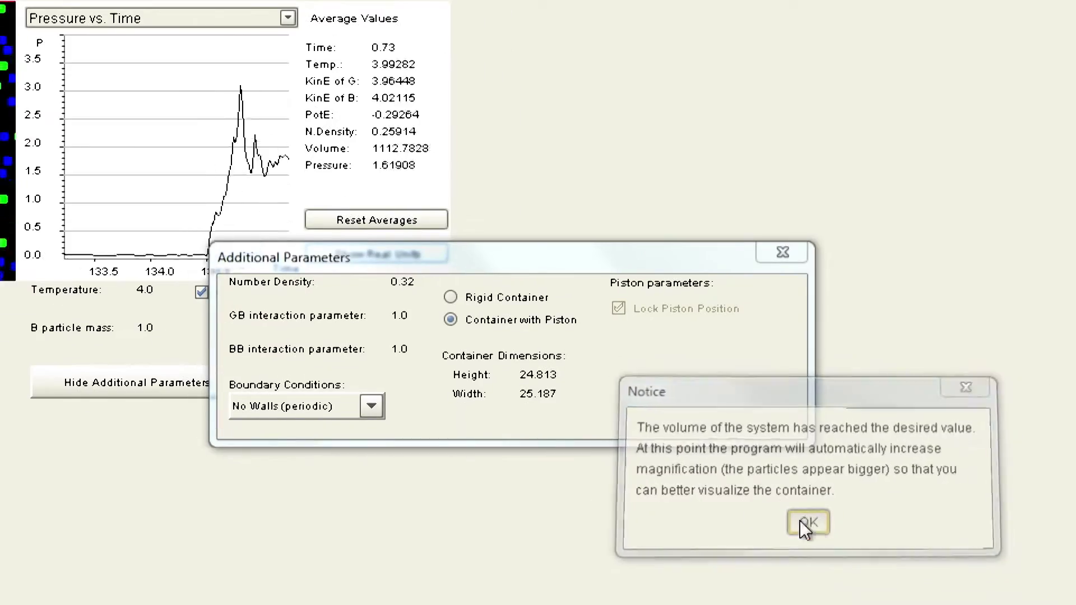
click(872, 578)
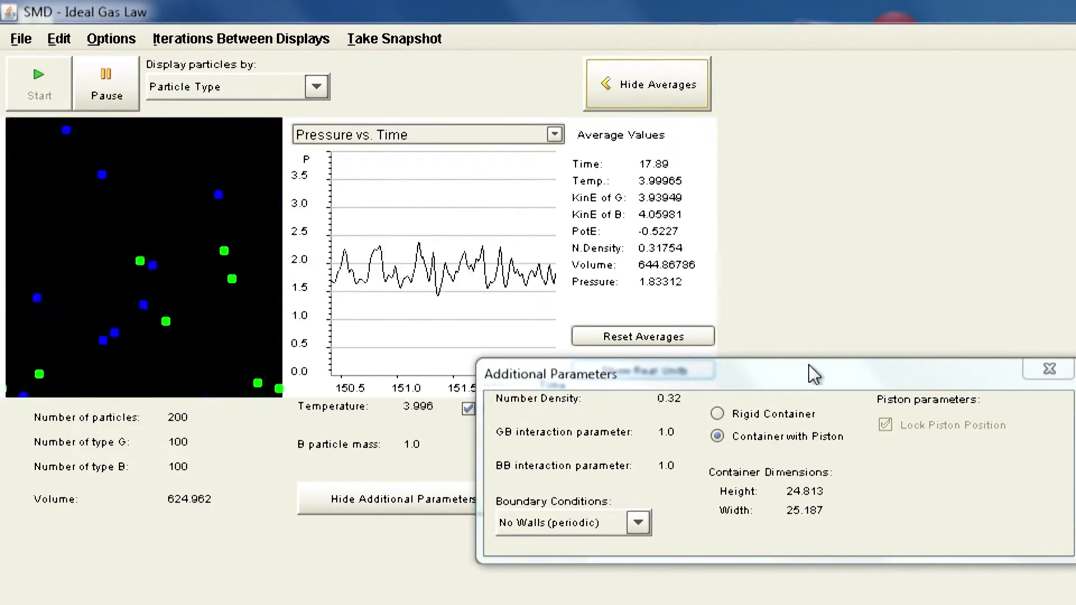
Step: Move the additional parameters window away so the pressure graph and average values can be examined during the run
drag(794, 370, 848, 374)
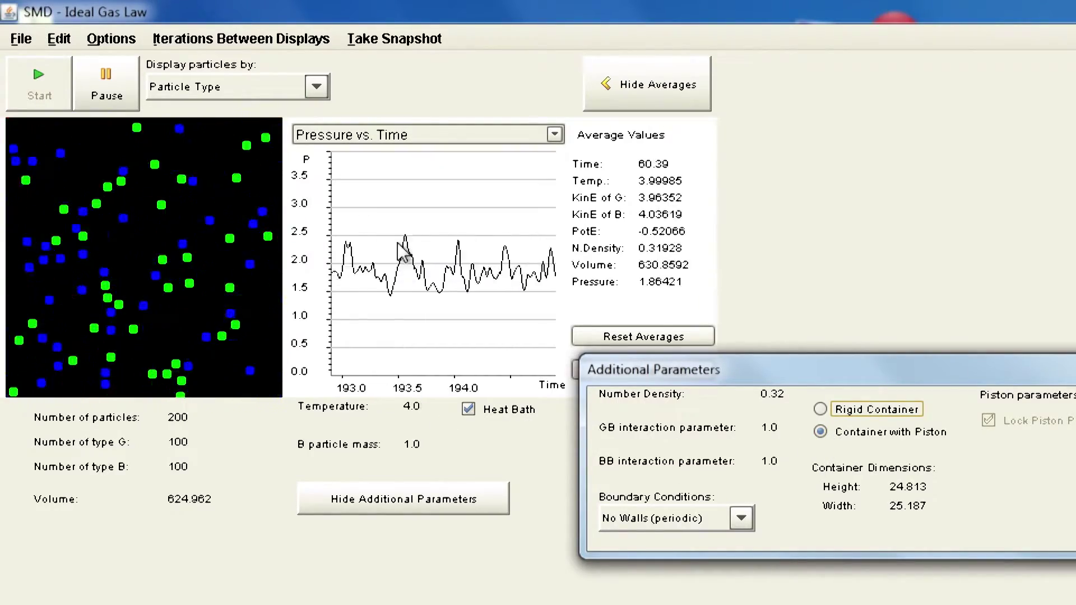
drag(831, 368, 718, 458)
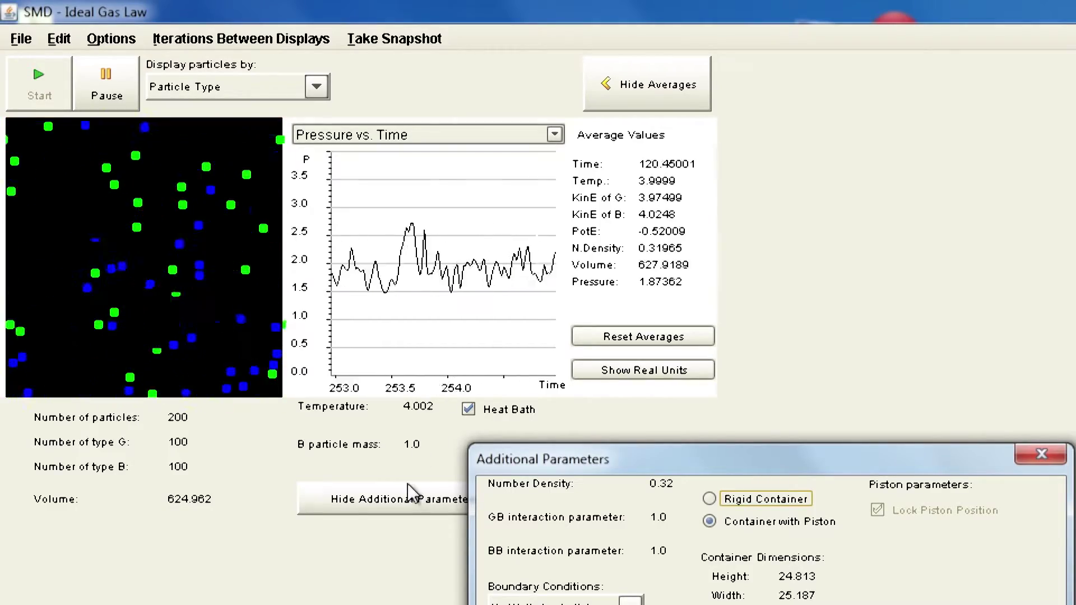
drag(636, 457, 791, 455)
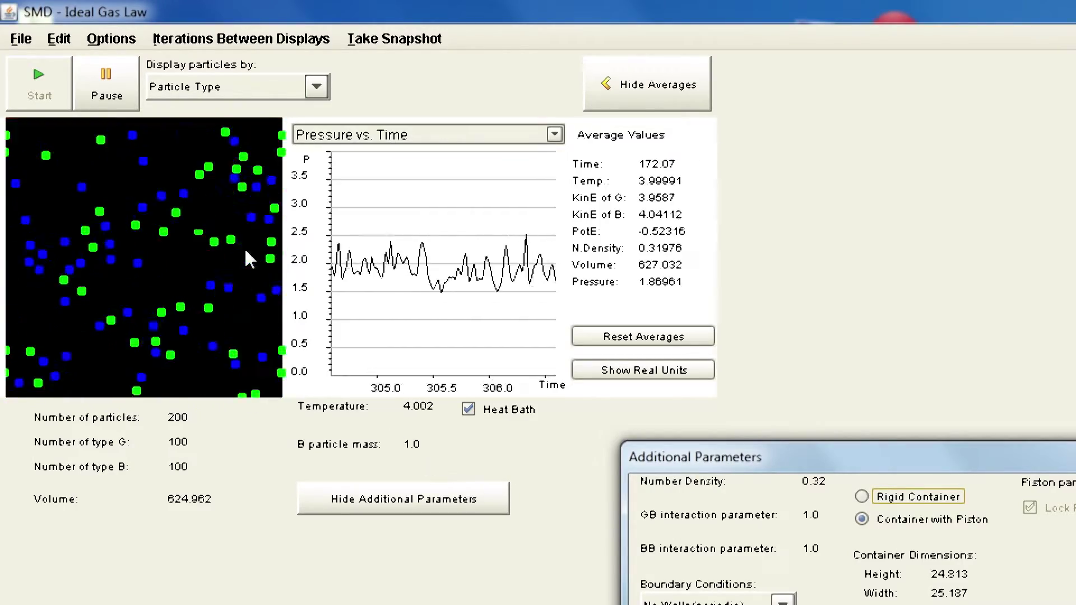
Step: Pause the simulation, set the temperature to 2.97, and resume the run
click(115, 90)
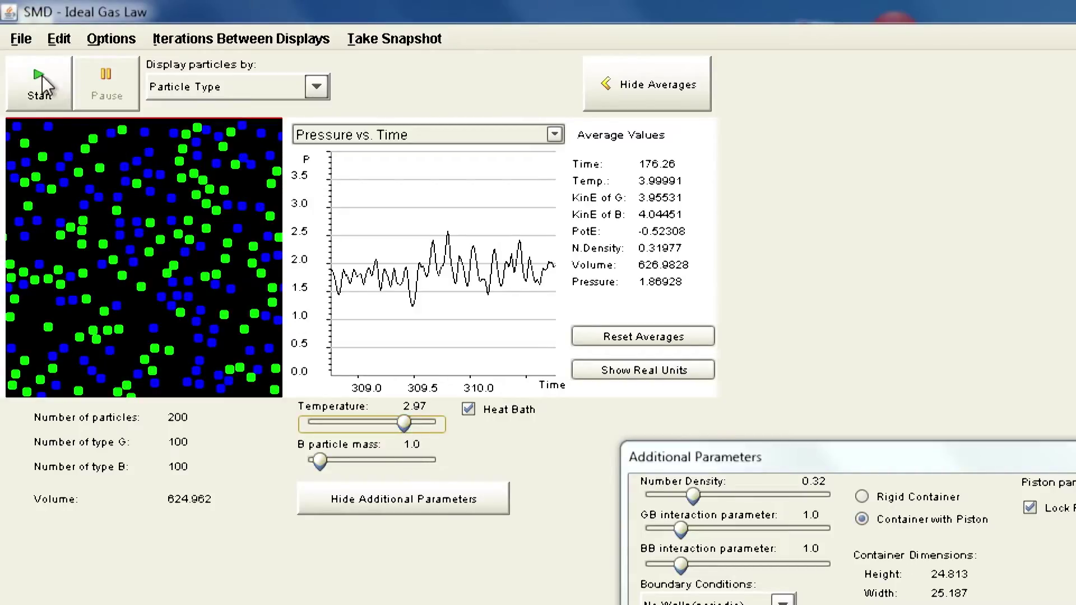
click(30, 87)
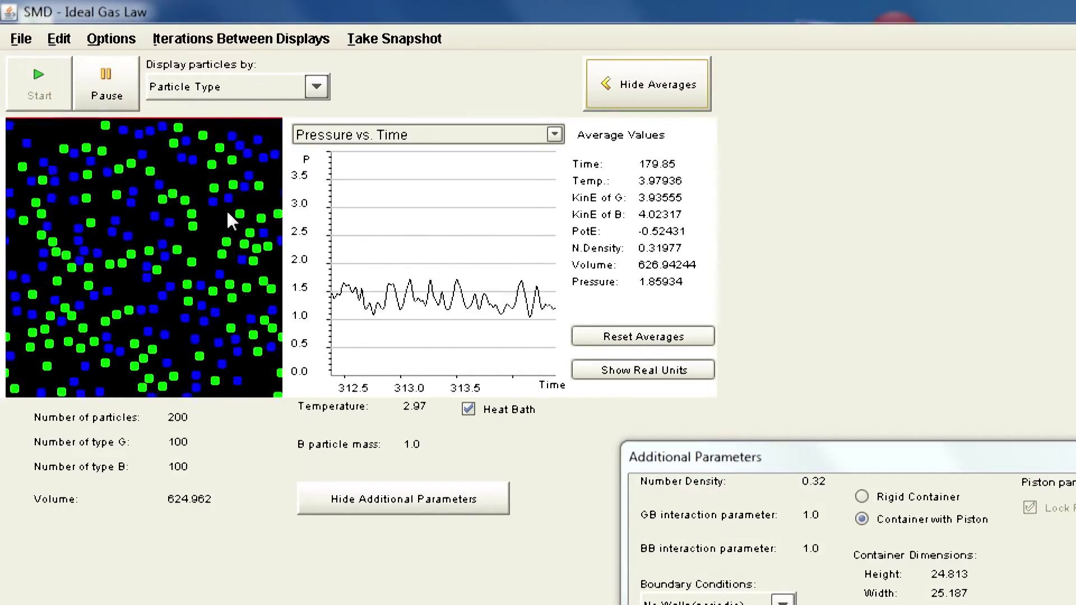
Step: Pause the simulation and unlock the piston position in the piston parameters
drag(885, 458, 701, 303)
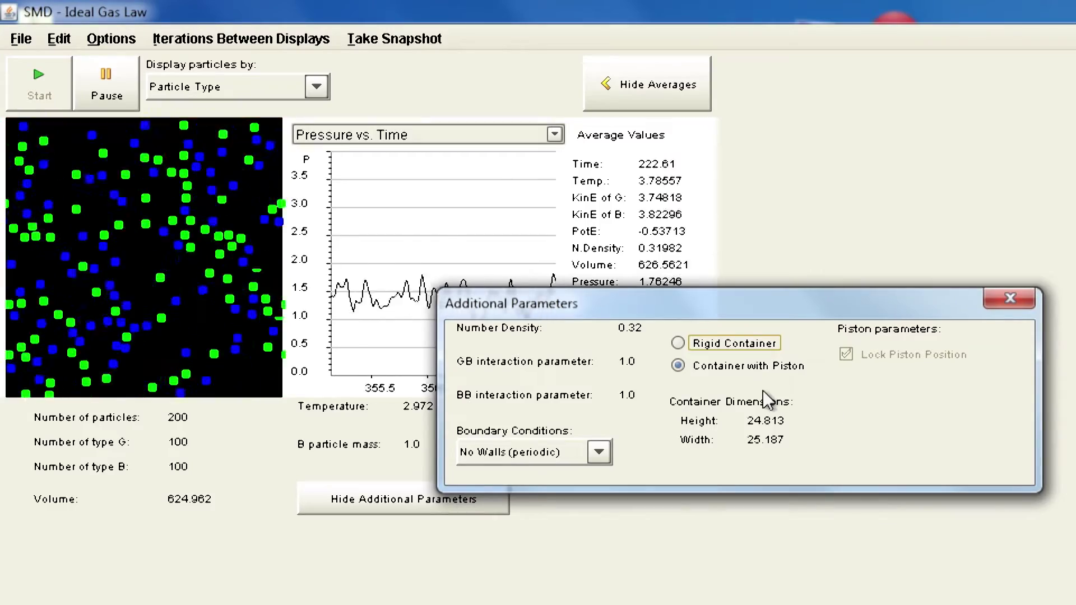
click(847, 354)
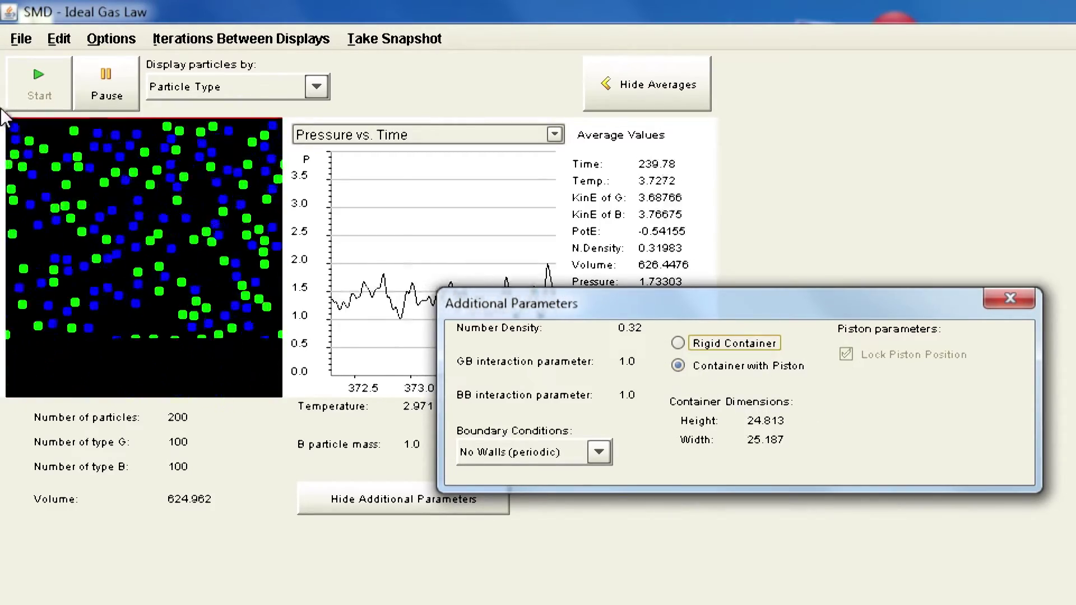
click(107, 92)
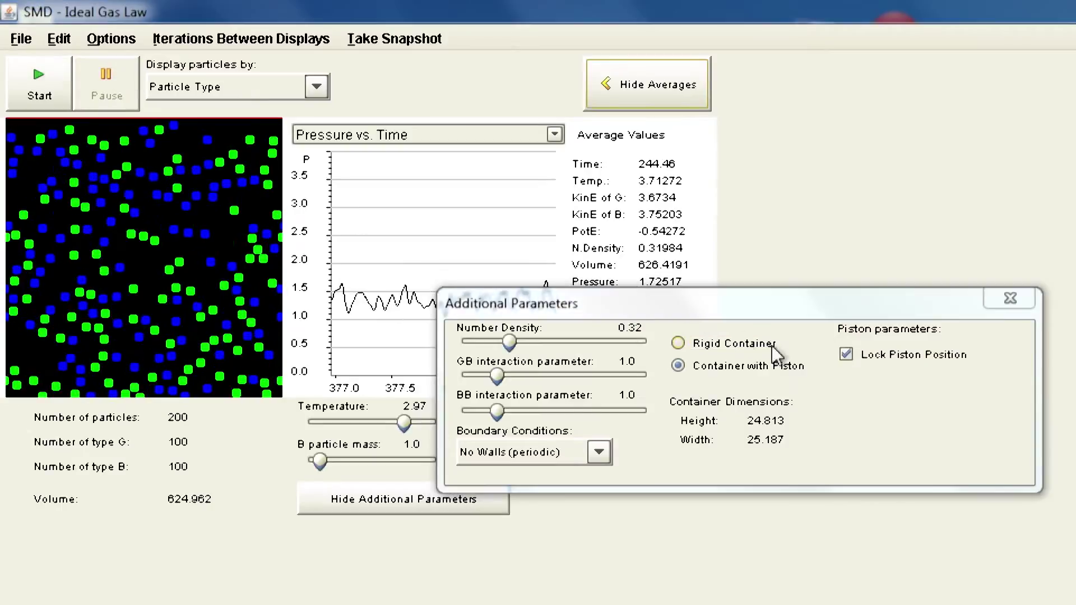
click(847, 354)
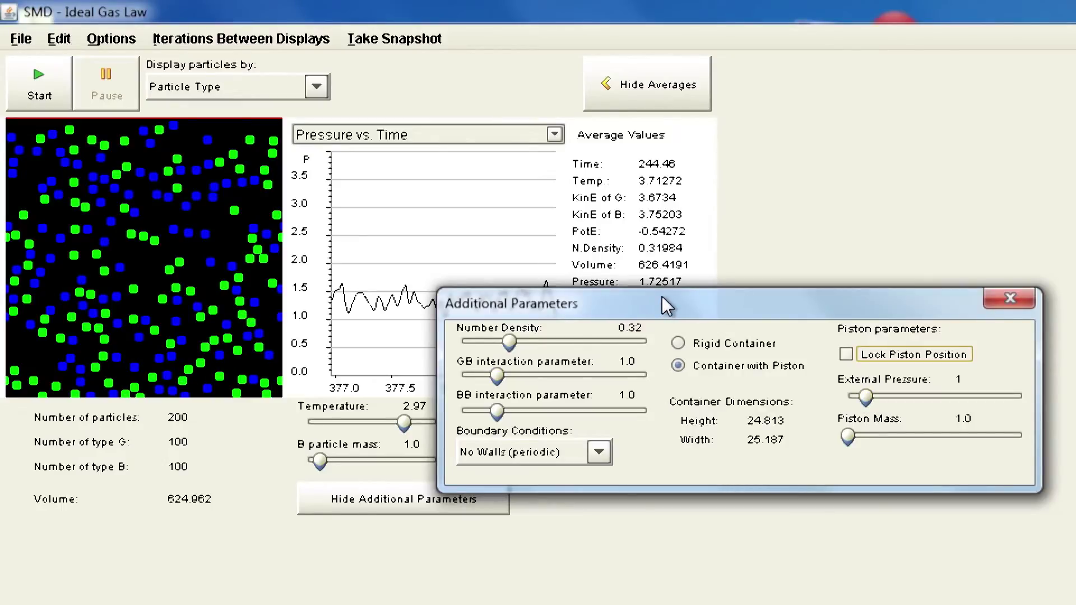
Step: Run the simulation with the piston free to move, acknowledging each notice about reduced magnification
drag(662, 297, 779, 324)
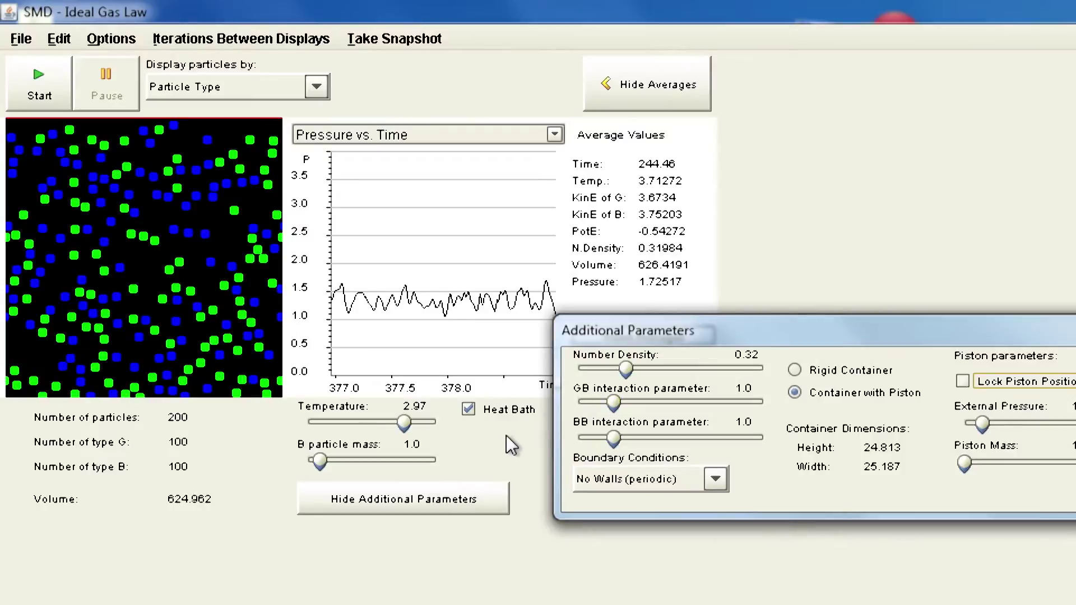
click(39, 86)
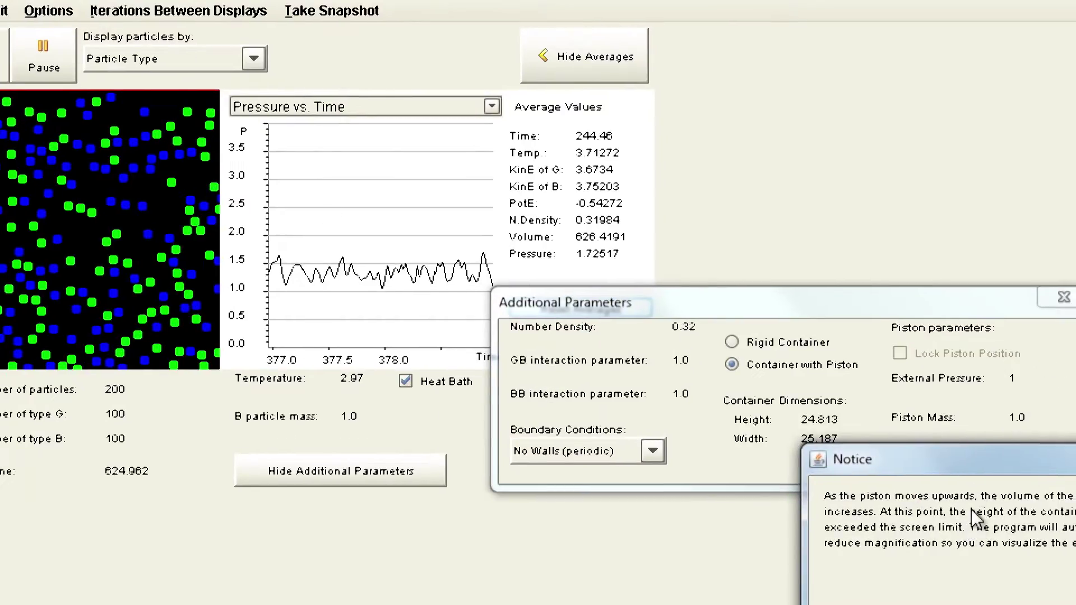
drag(1037, 488, 729, 312)
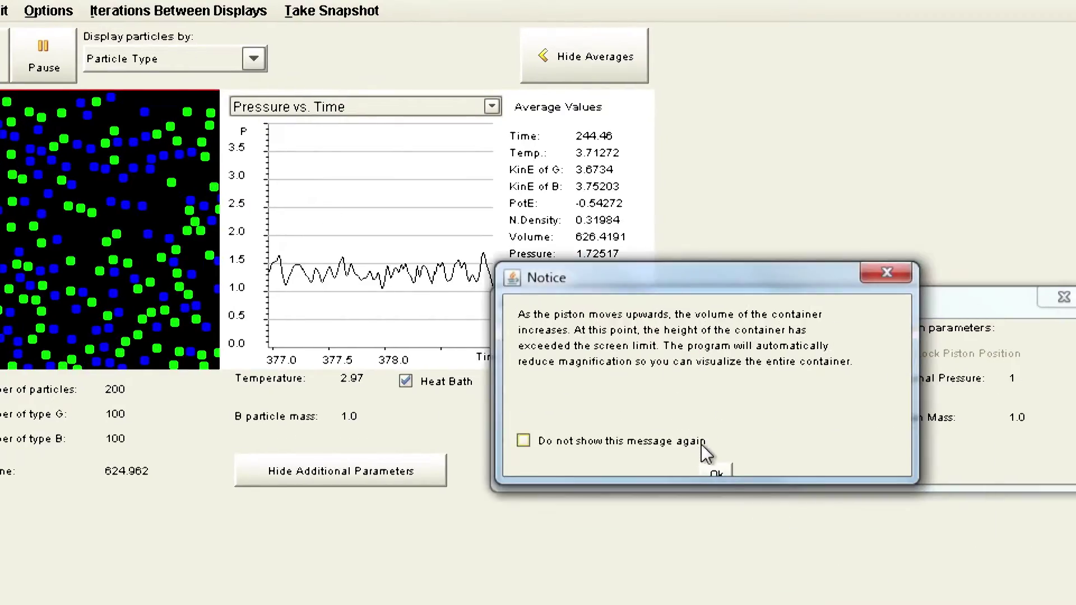
click(720, 472)
drag(630, 305, 797, 326)
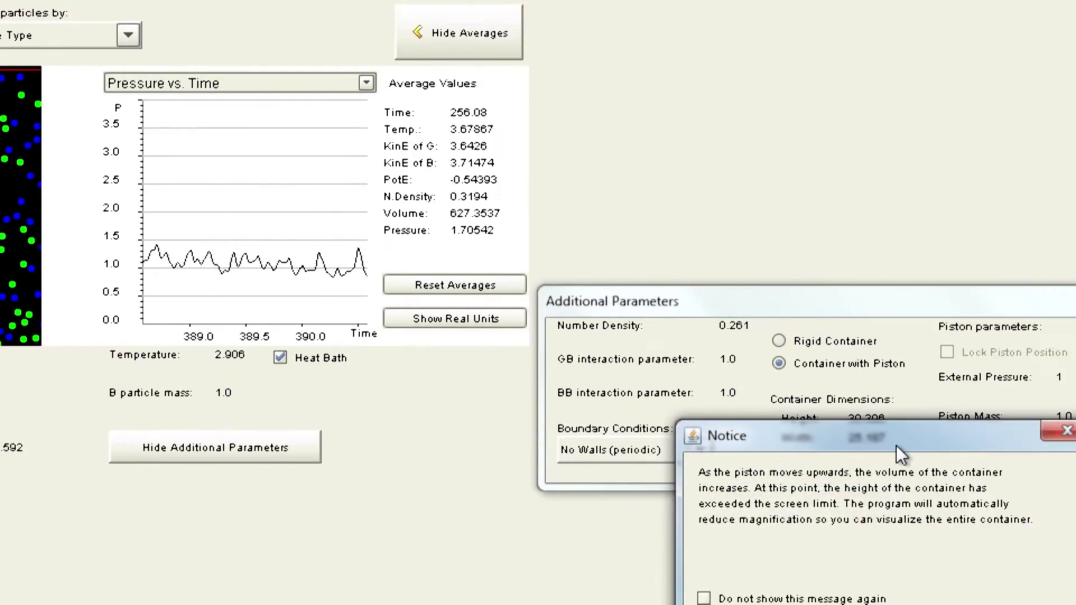
drag(896, 445, 721, 266)
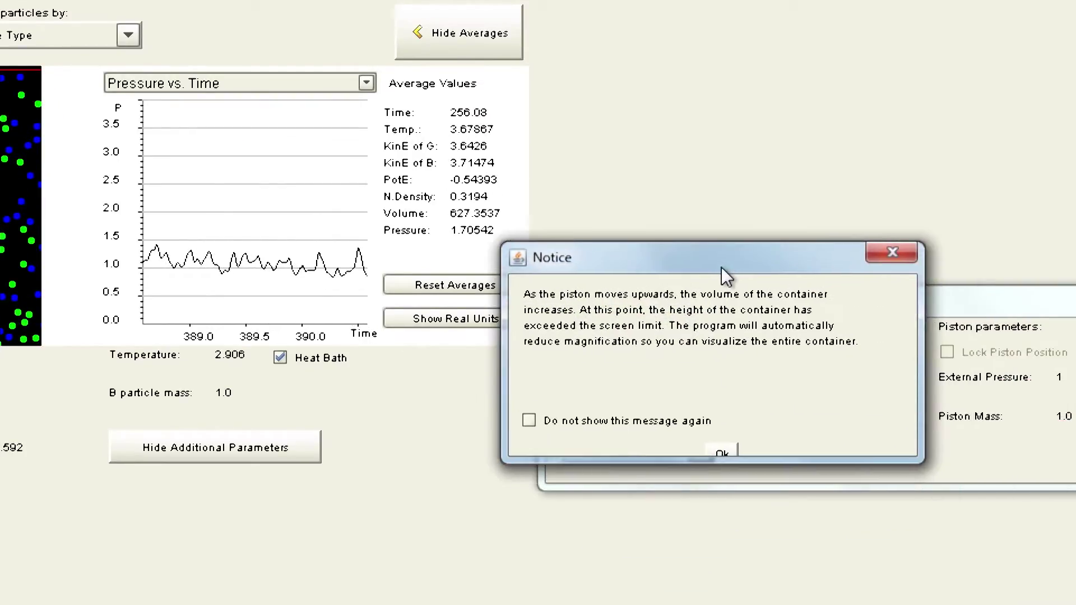
click(722, 443)
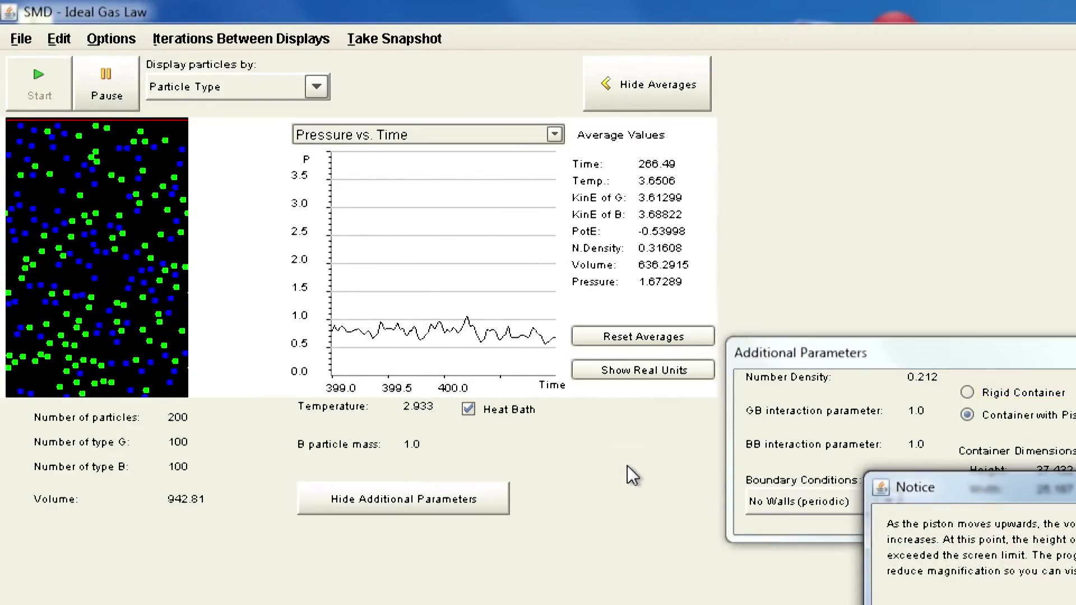
drag(940, 493, 768, 344)
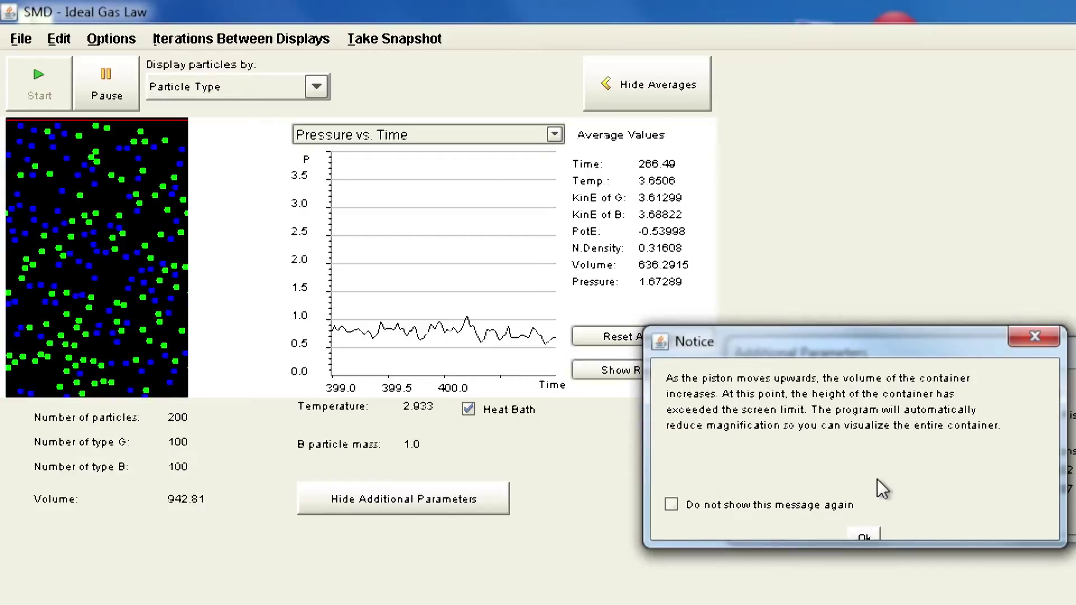
click(822, 530)
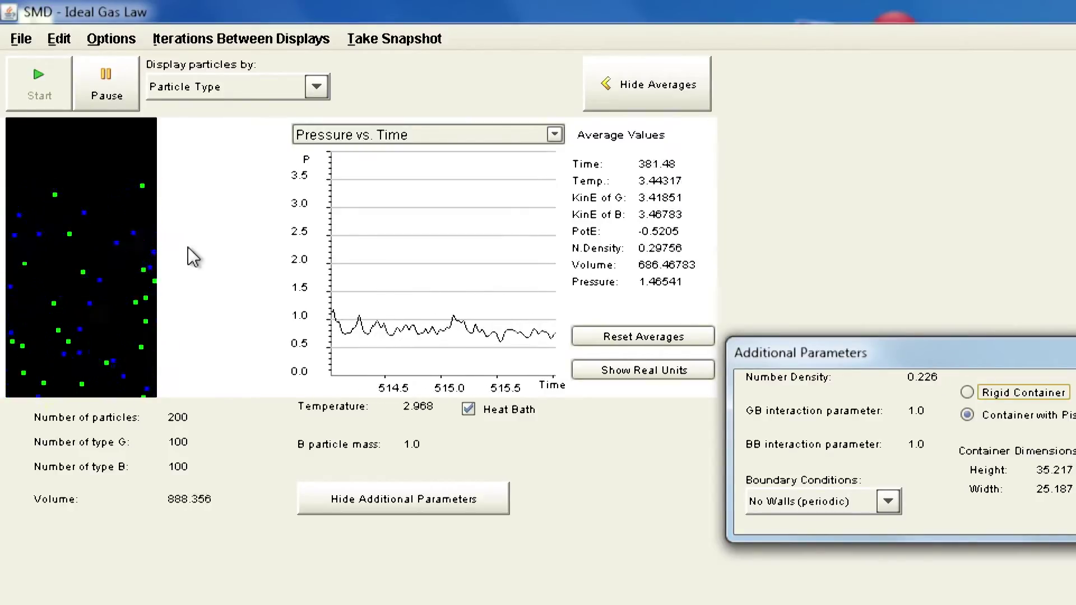
Step: Pause the simulation, set the piston mass to 46.2, and resume with the parameters window clear of the graph
drag(903, 346, 694, 221)
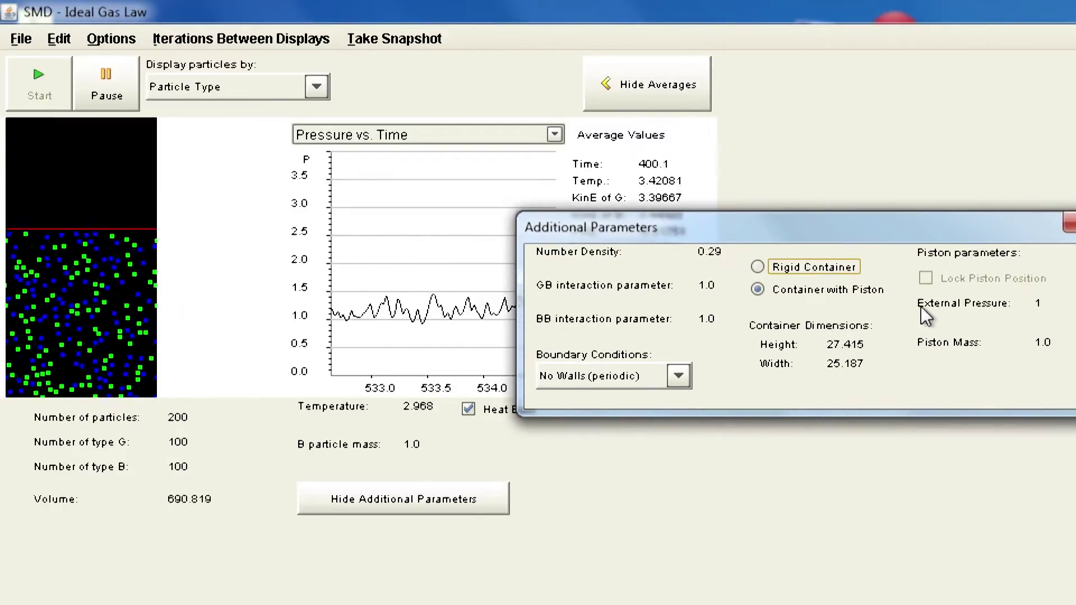
click(93, 98)
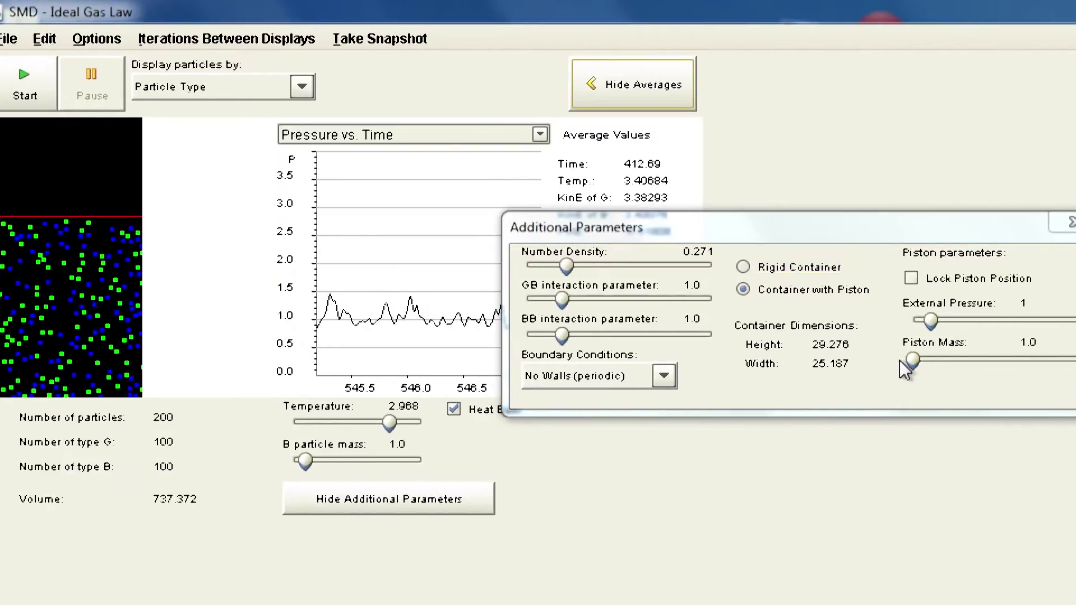
drag(927, 359, 986, 362)
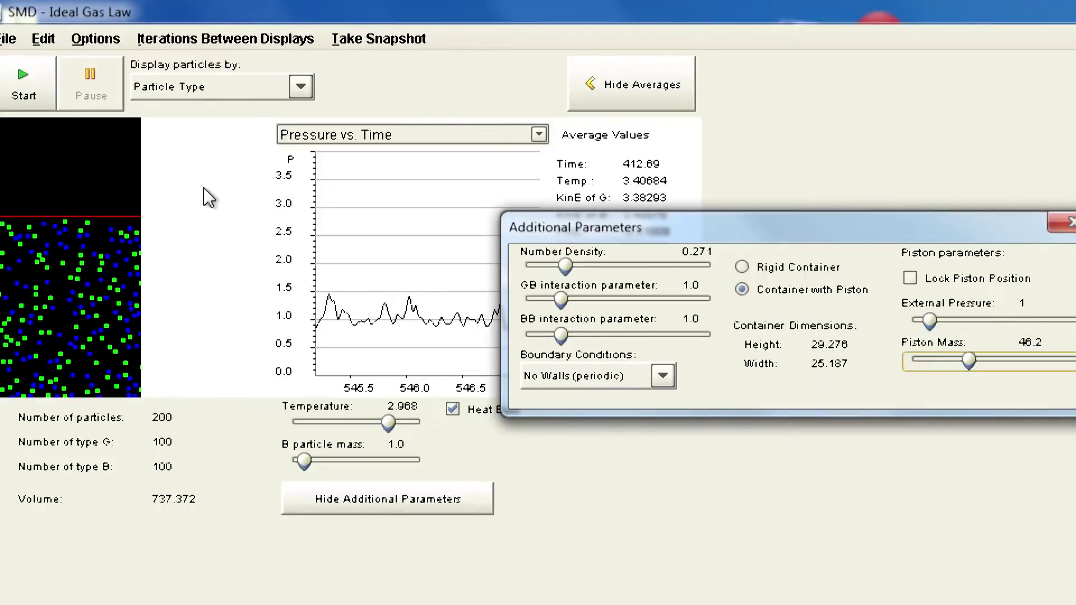
click(21, 84)
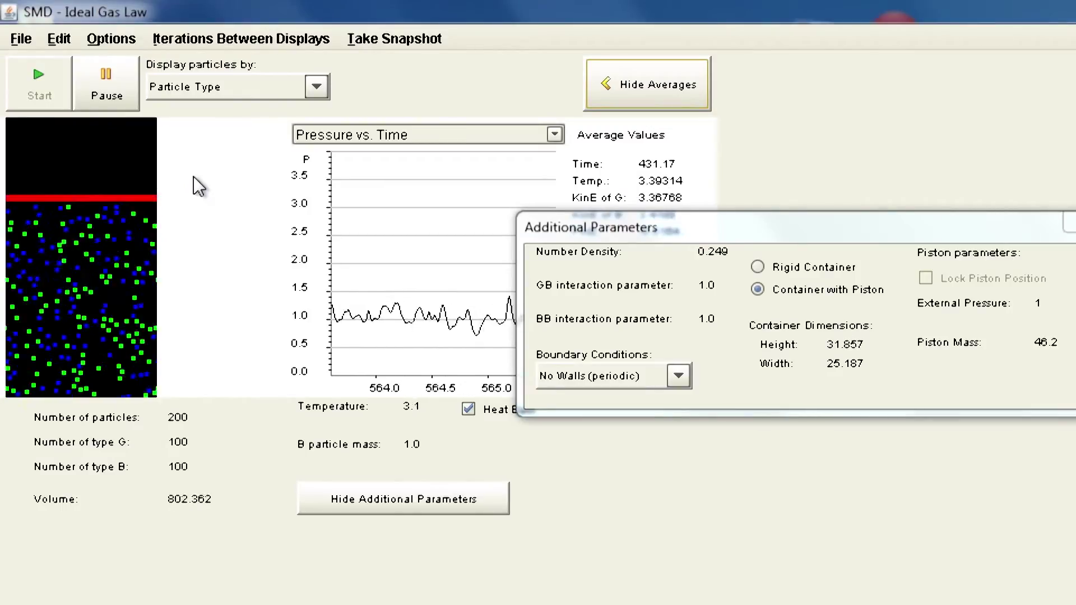
drag(718, 226, 895, 321)
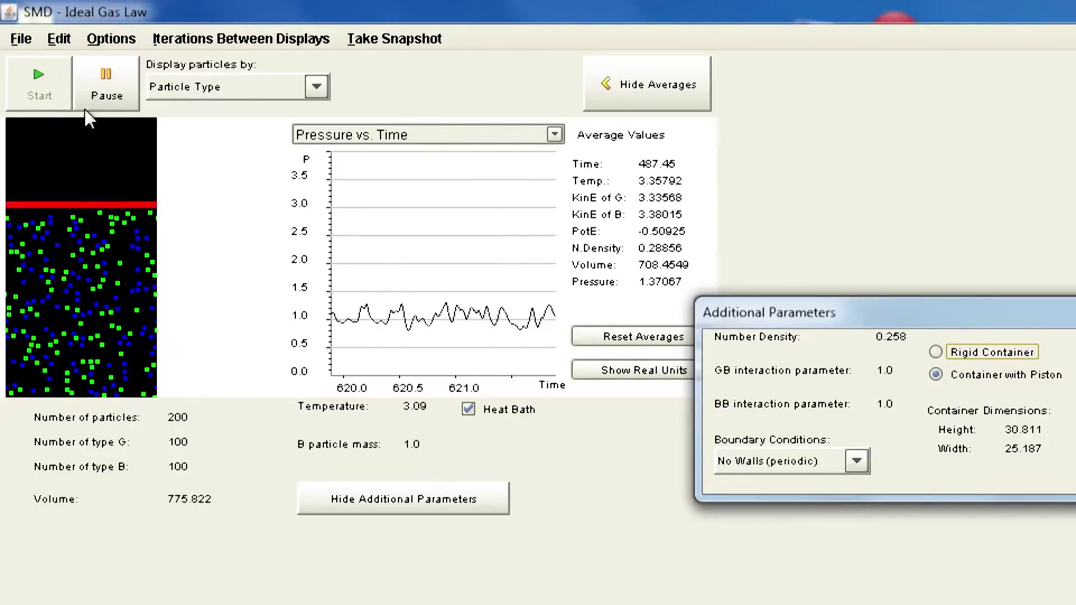
Step: Pause the simulation, lower the temperature to about 2.07, and resume the run
click(112, 96)
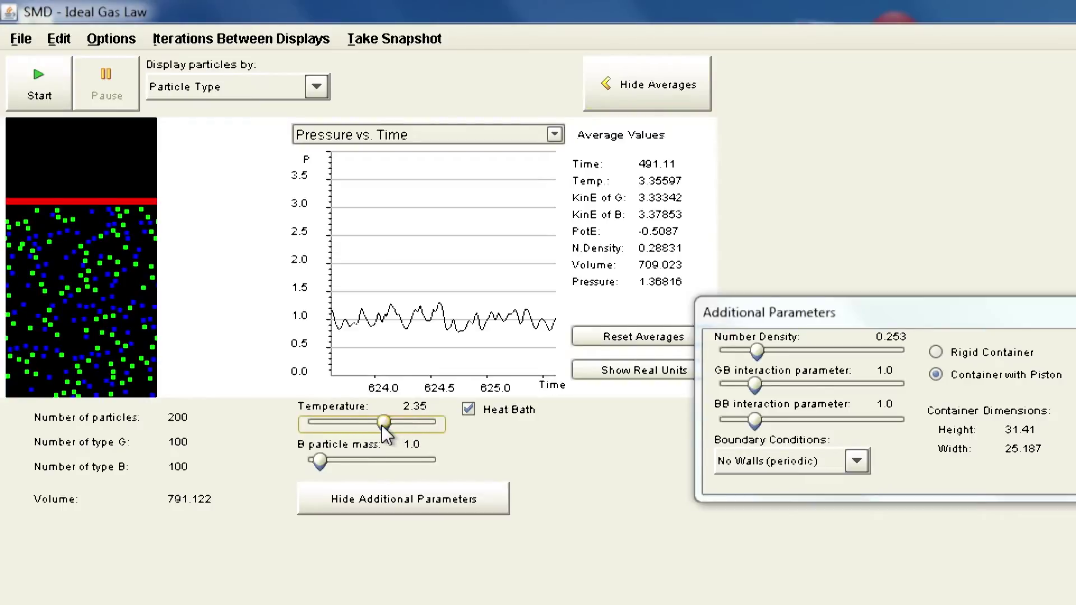
drag(378, 425, 372, 421)
click(43, 89)
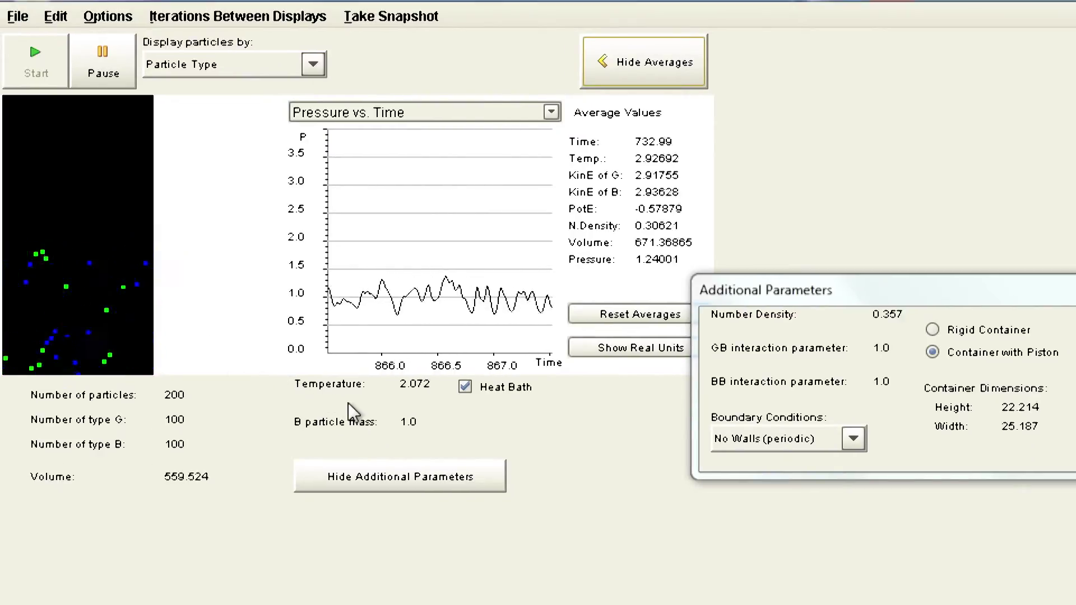
Step: Pause the simulation, set the temperature to 1.11, and resume the run
click(101, 70)
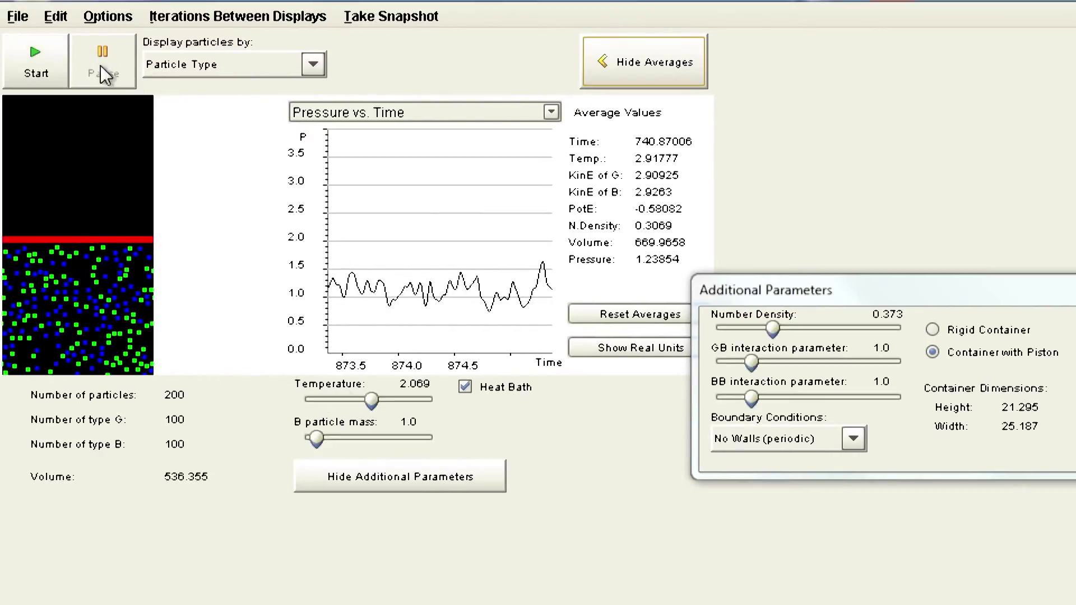
drag(370, 401, 342, 401)
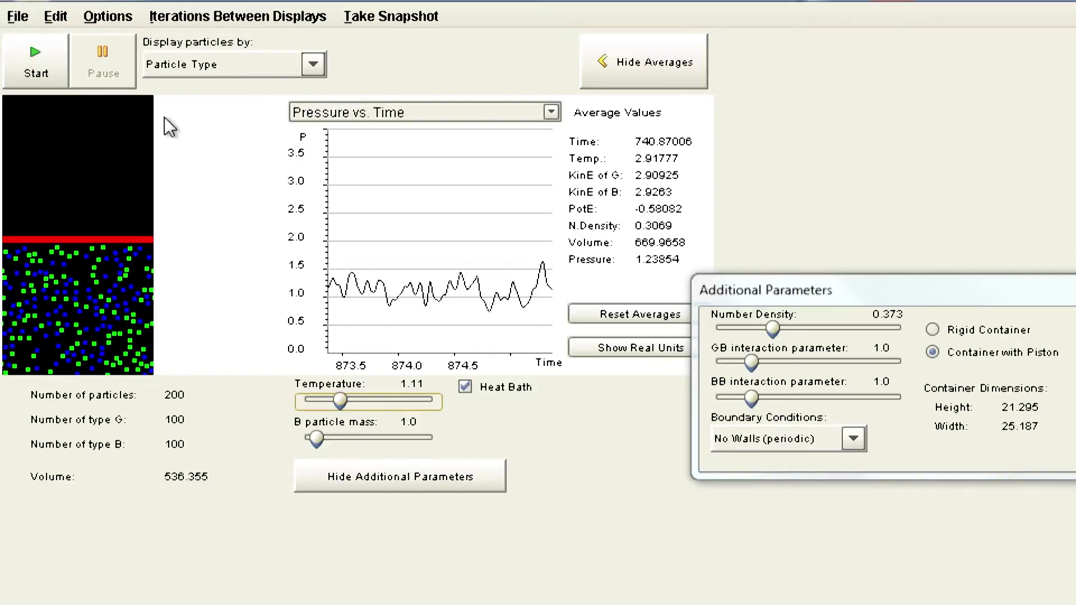
click(48, 72)
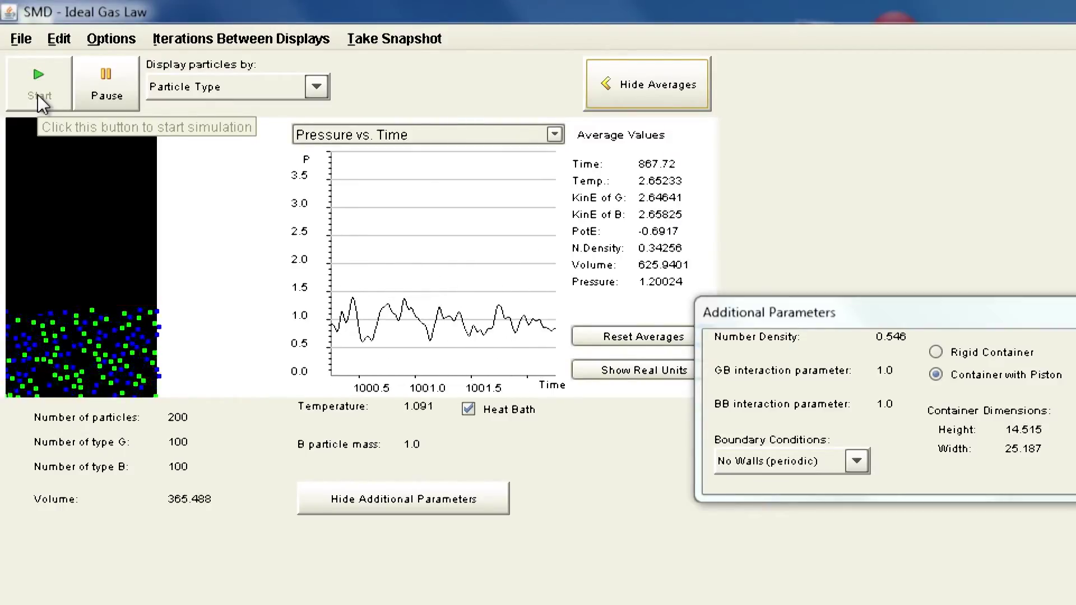
Step: Pause the simulation and set the temperature to 0.01 and the B particle mass to 3.0
click(126, 97)
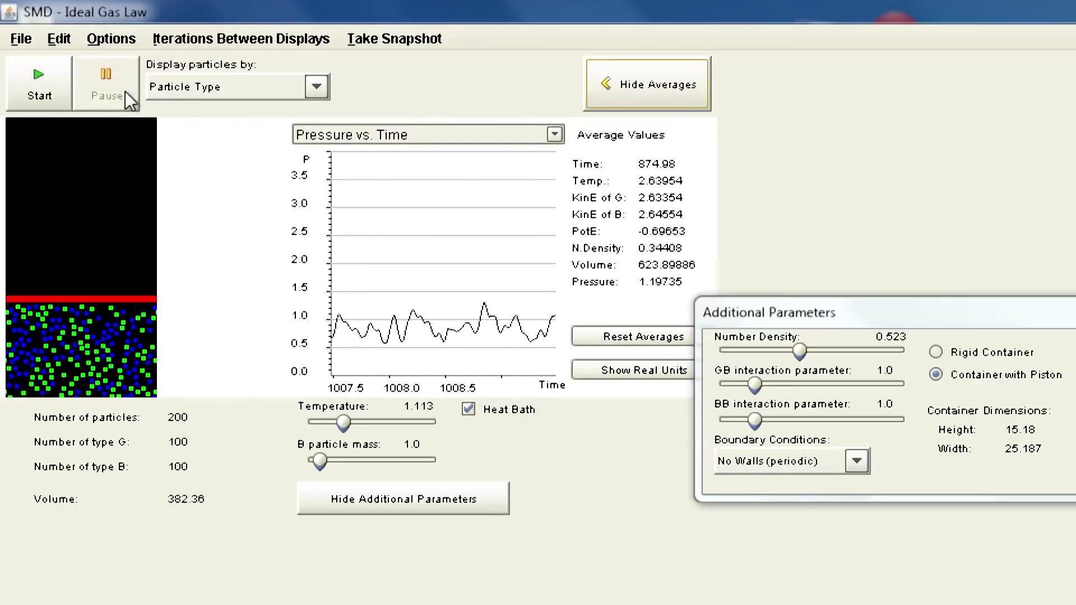
drag(344, 422, 303, 419)
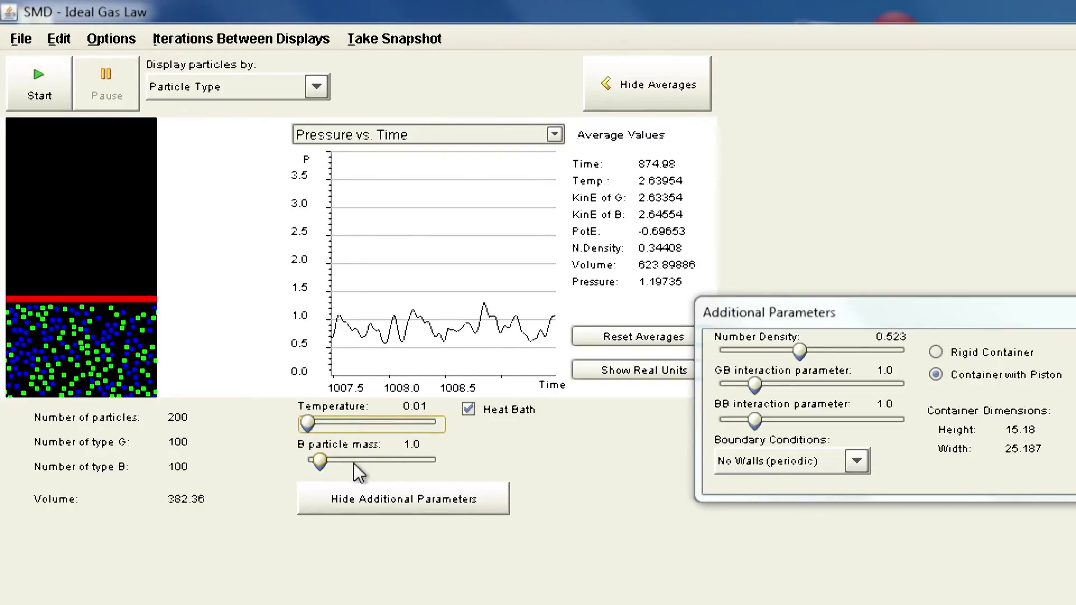
drag(324, 460, 344, 461)
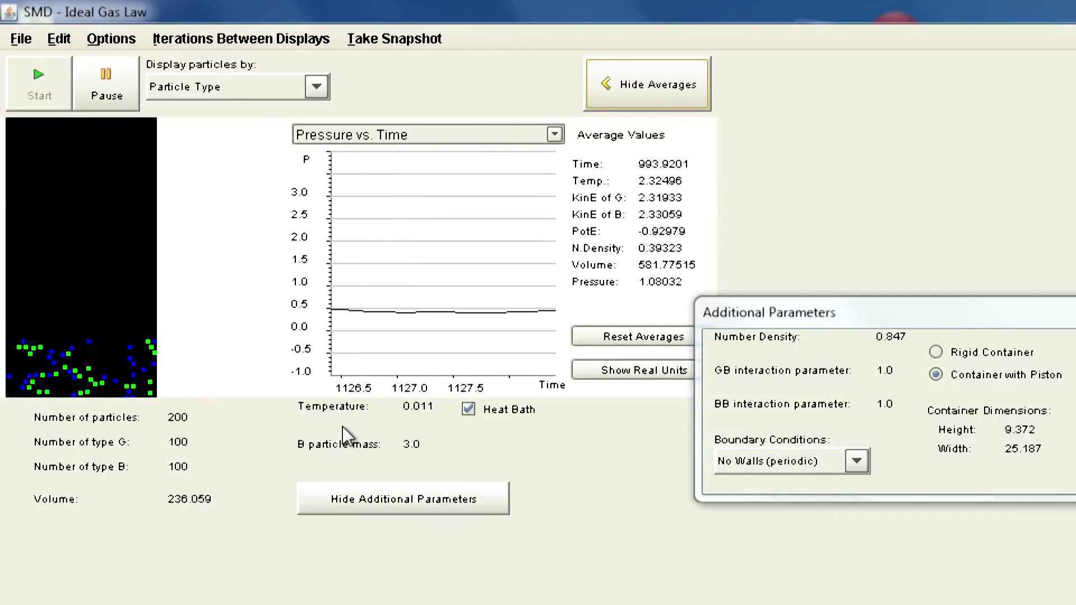
Step: Pause the simulation, set the piston's external pressure to 4.66, and resume with the parameters window clear of the graph and averages
drag(987, 309, 721, 307)
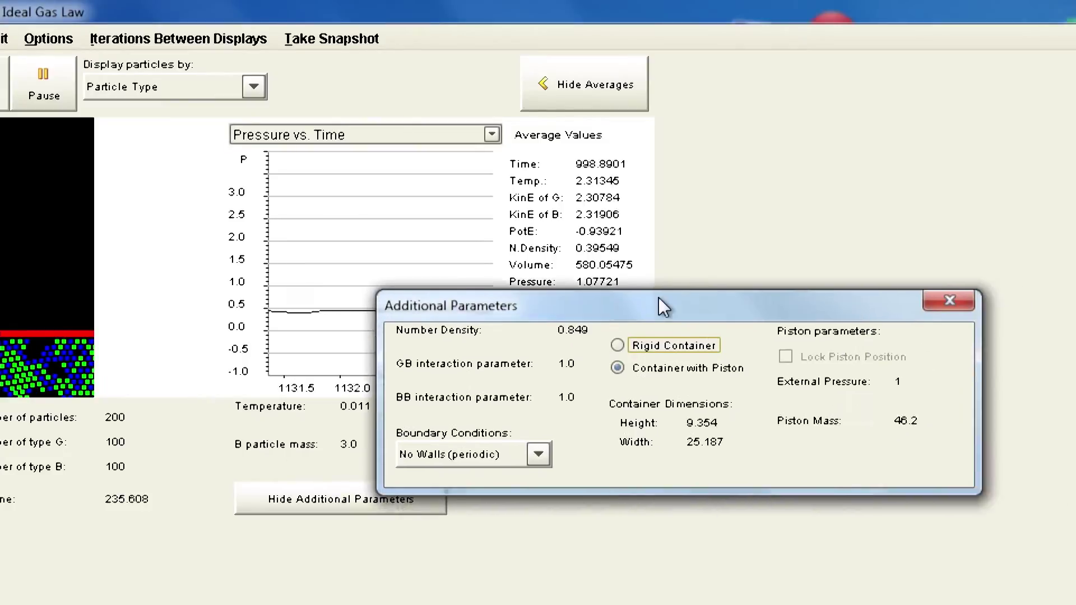
drag(658, 298, 574, 287)
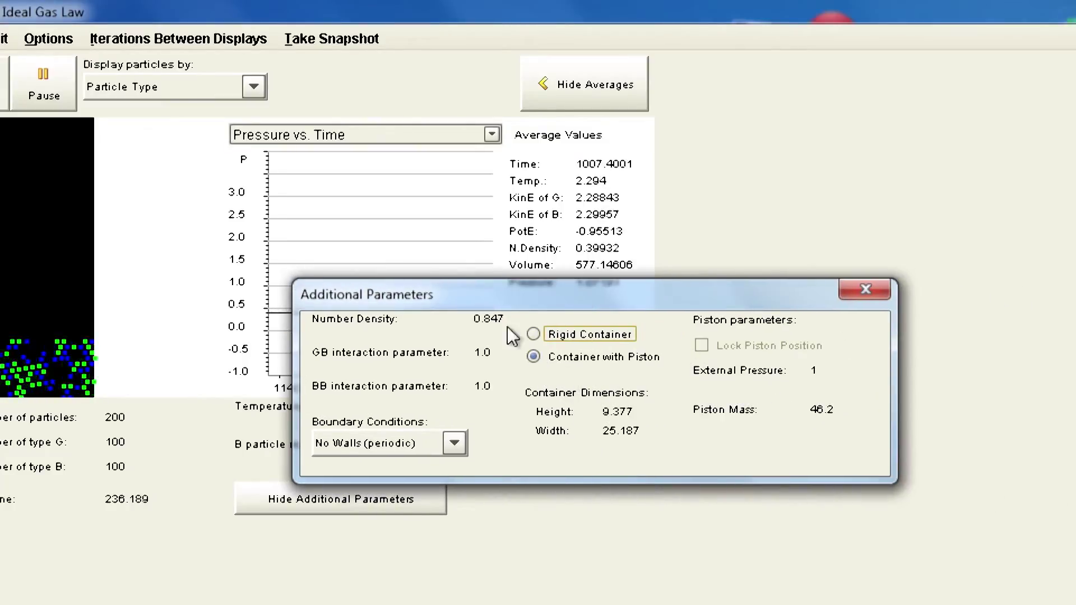
click(56, 97)
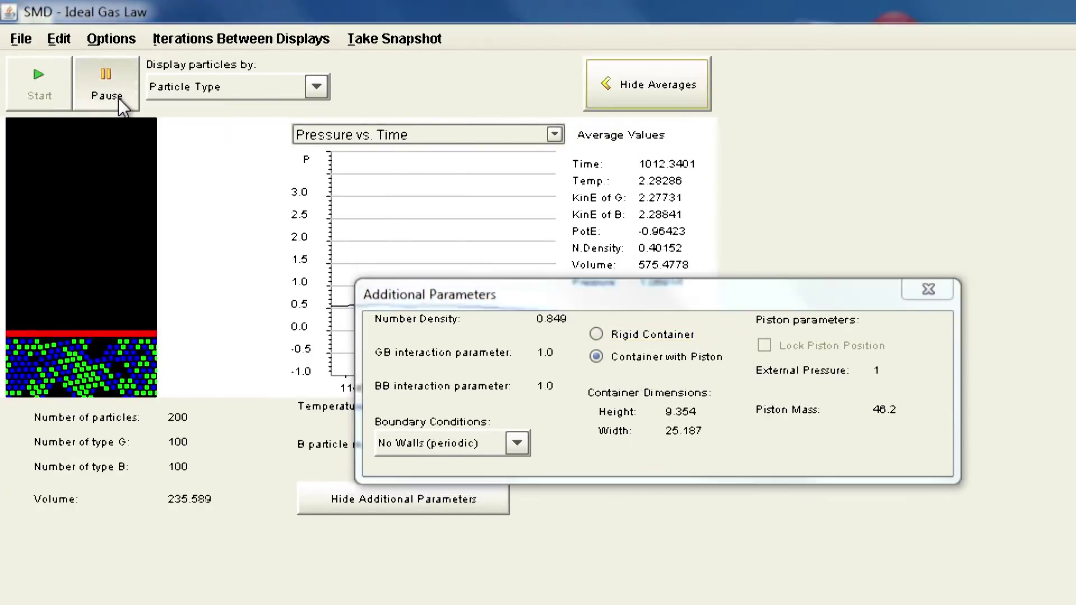
click(119, 97)
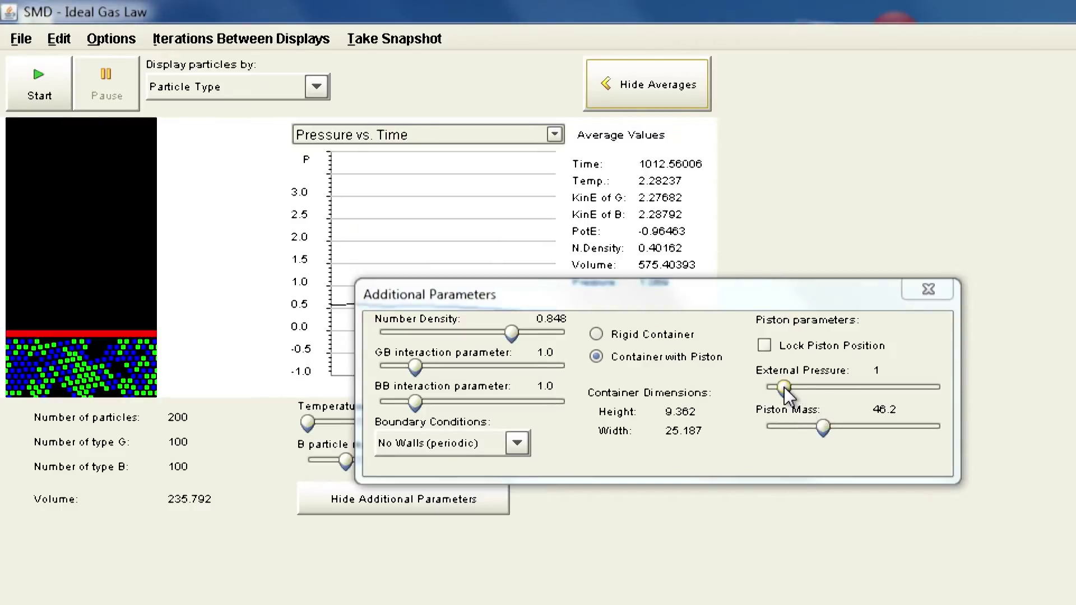
mouse_move(822, 427)
mouse_down()
mouse_move(858, 428)
mouse_move(821, 427)
mouse_up()
drag(784, 388, 846, 393)
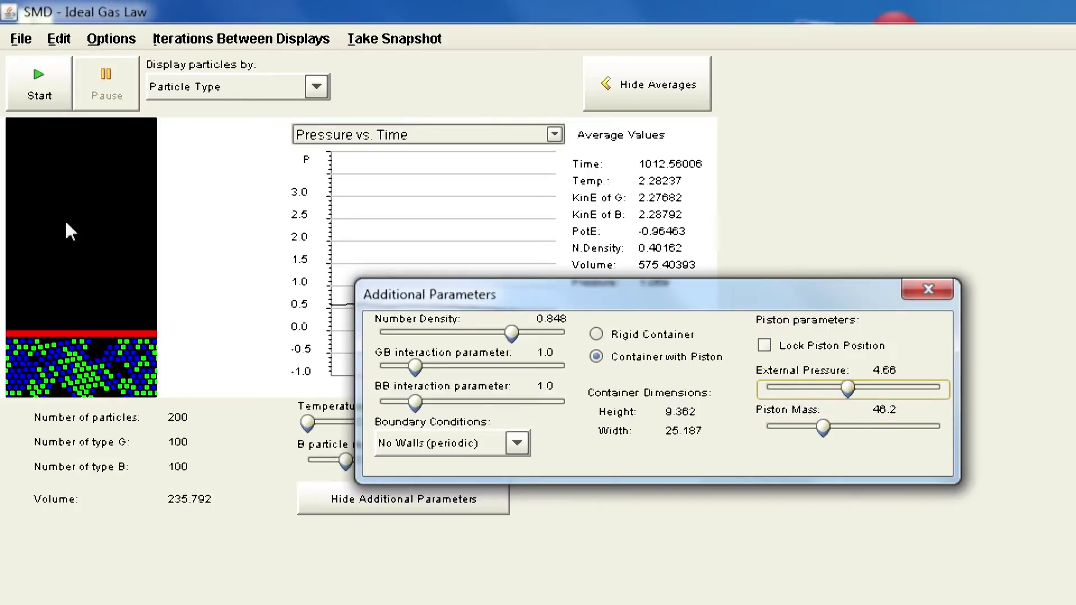
click(42, 98)
drag(545, 295, 727, 535)
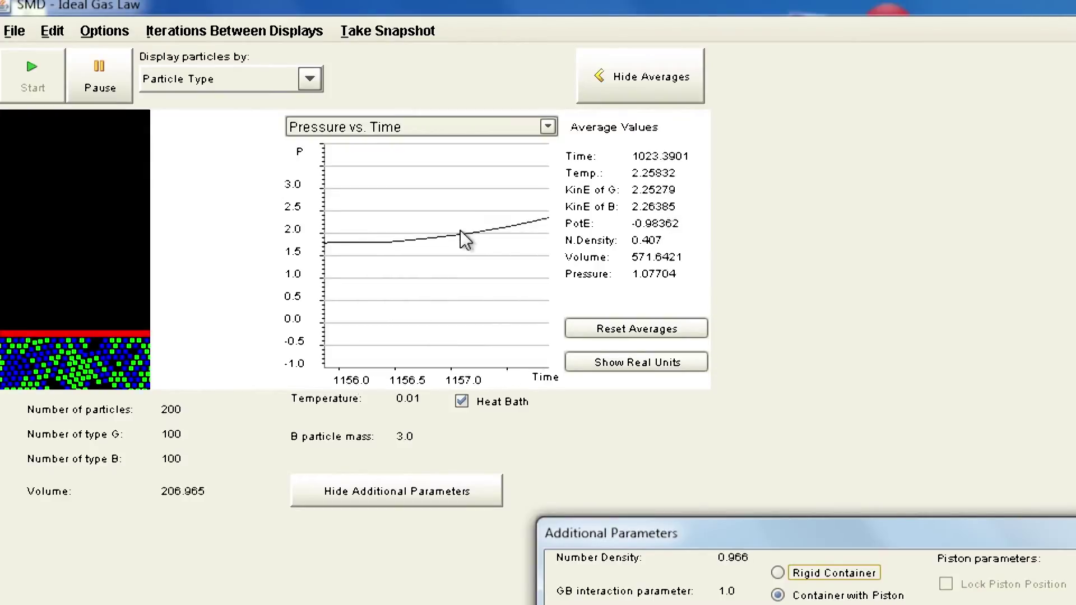